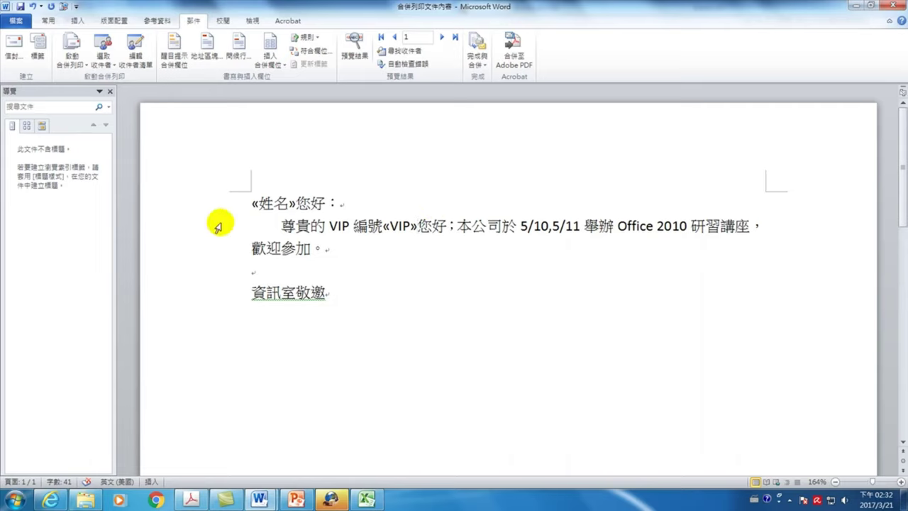
Merge all records into individual letters, inspect the long decimal VIP number, and discard them unsaved
click(418, 226)
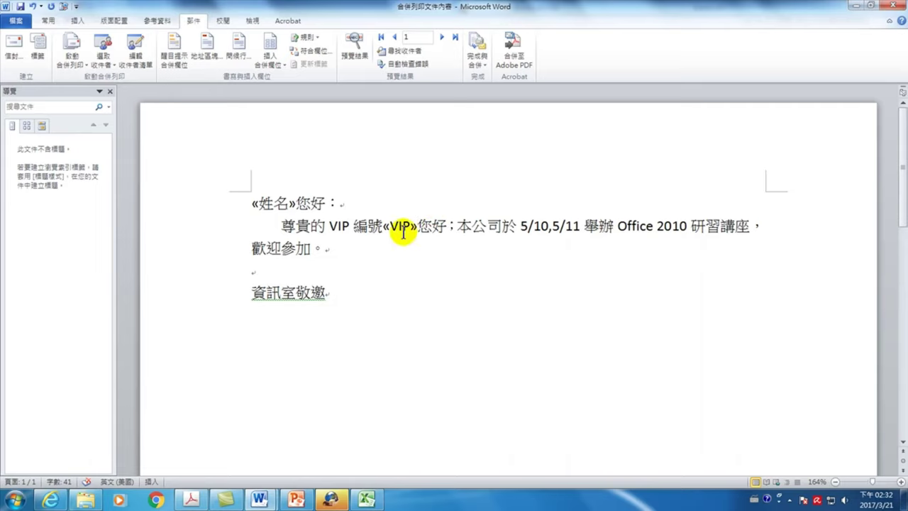
click(475, 57)
click(489, 79)
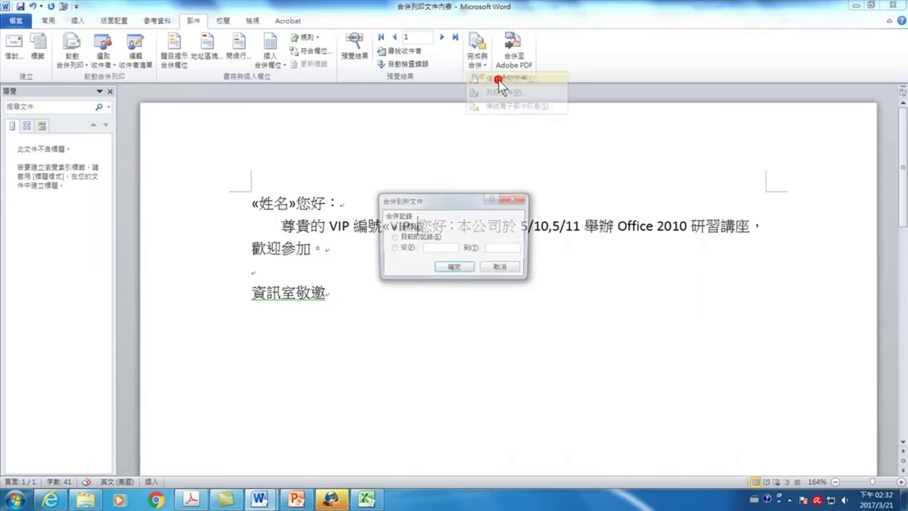
click(469, 270)
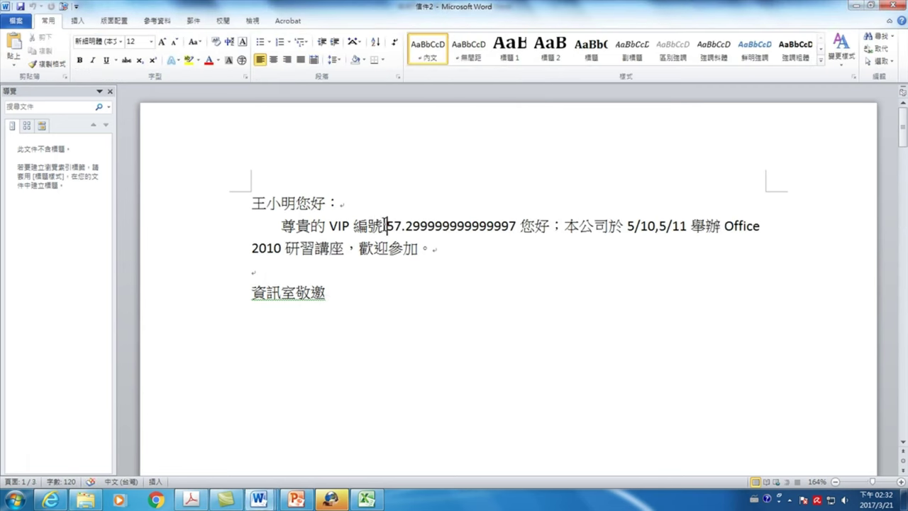
drag(387, 226, 522, 226)
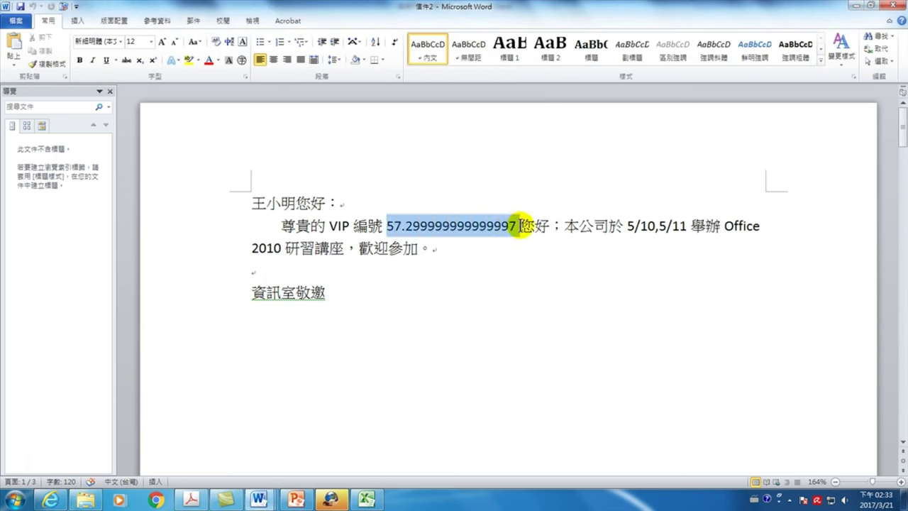
click(464, 226)
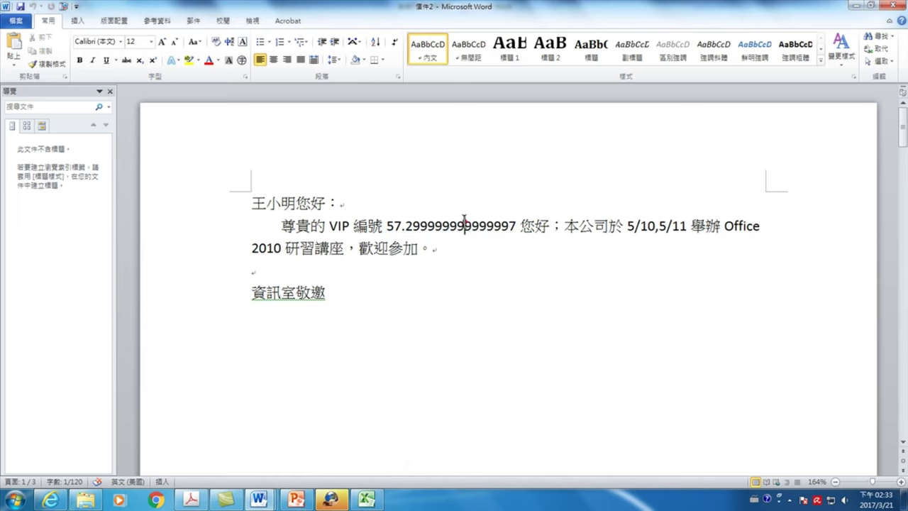
click(905, 6)
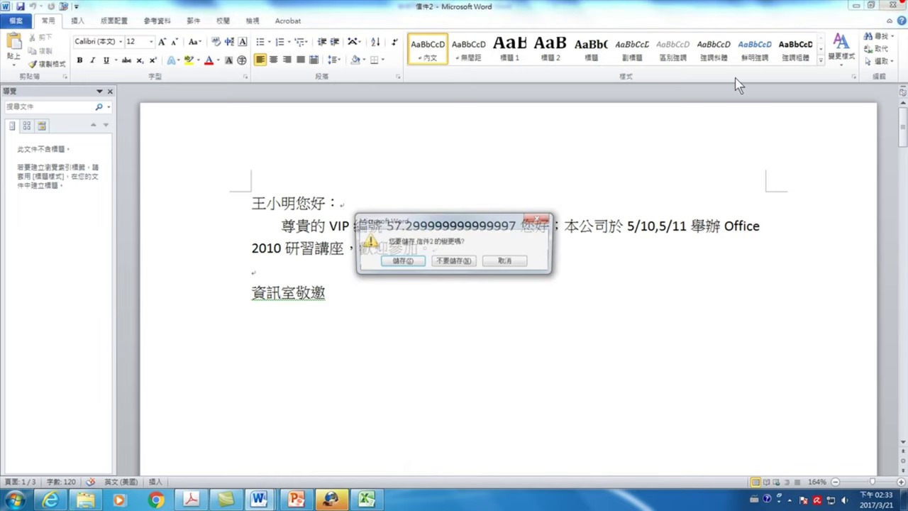
click(451, 260)
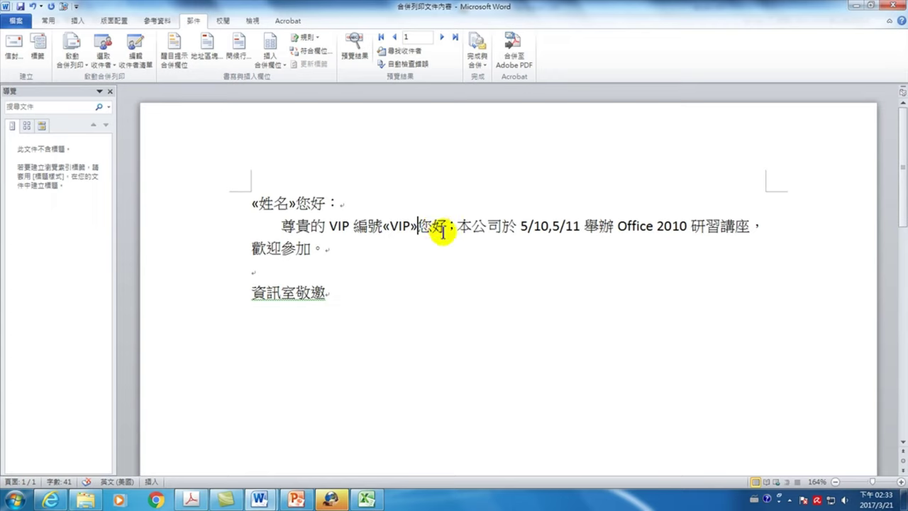
Open 合併列印_資料文件 read-only in Excel, check D2's =+ROUND(RAND()*100,1) formula, and return to Word
right_click(399, 227)
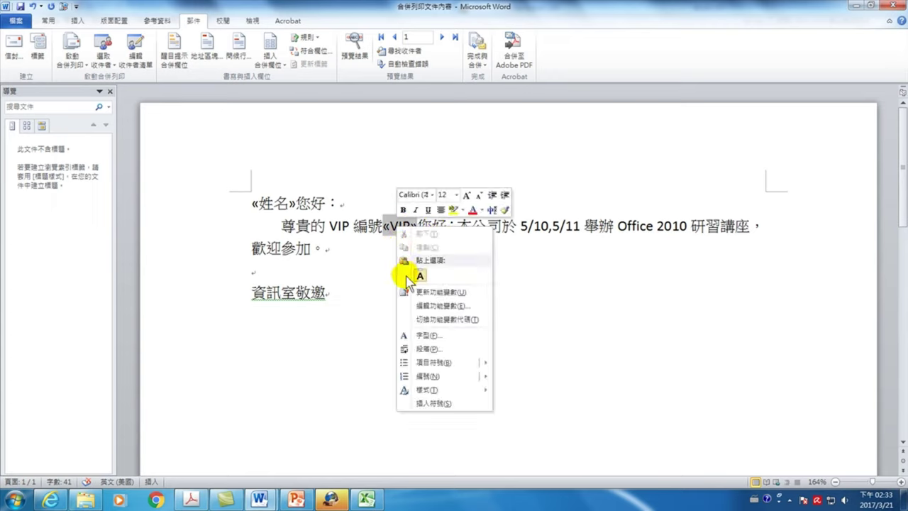
click(529, 234)
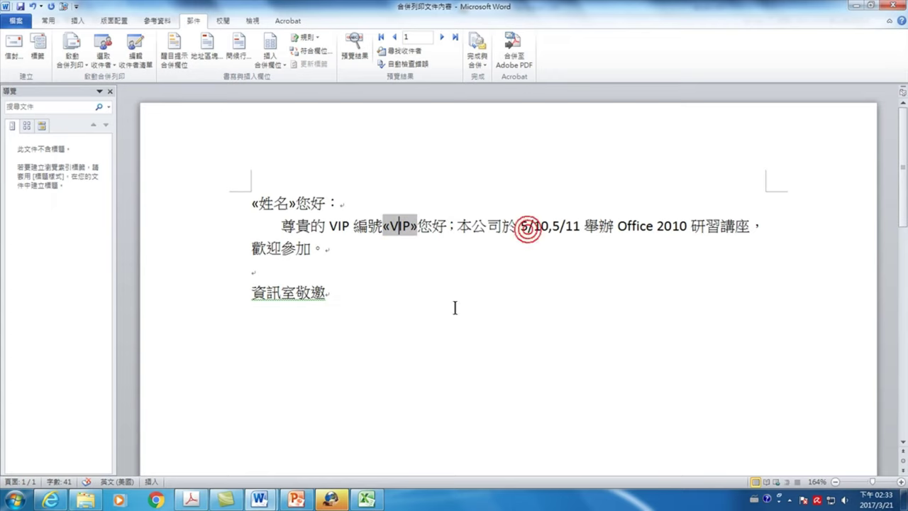
click(85, 500)
double_click(151, 133)
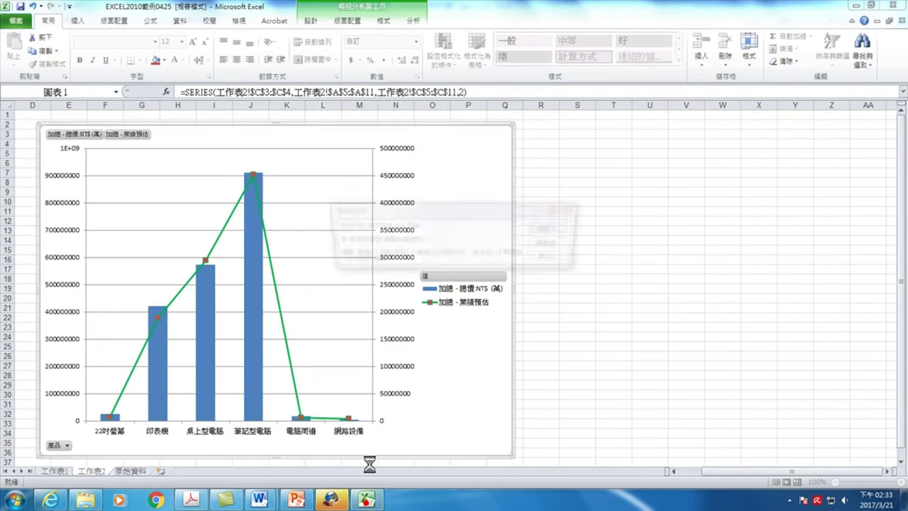
click(555, 228)
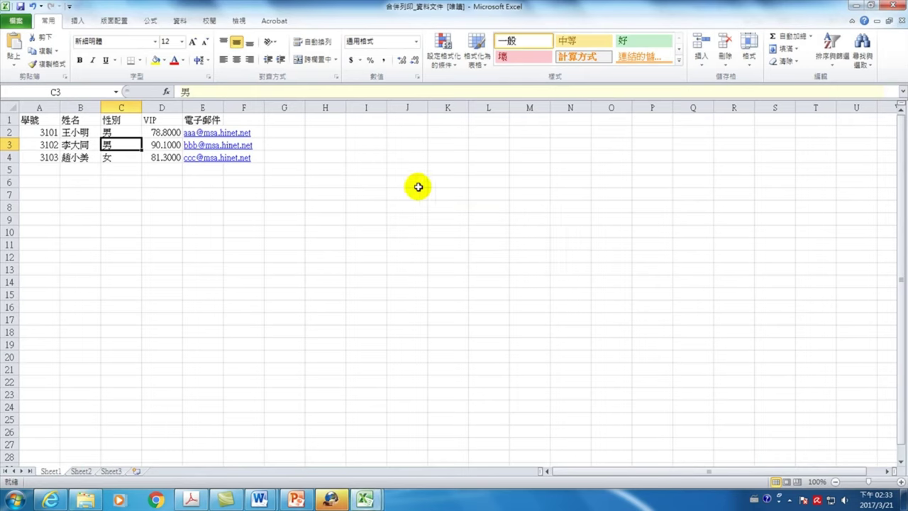
click(171, 133)
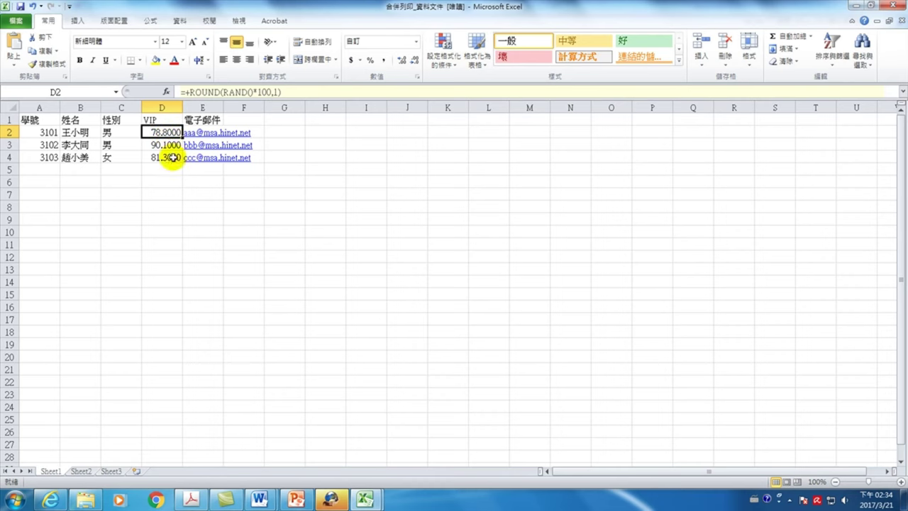
click(363, 500)
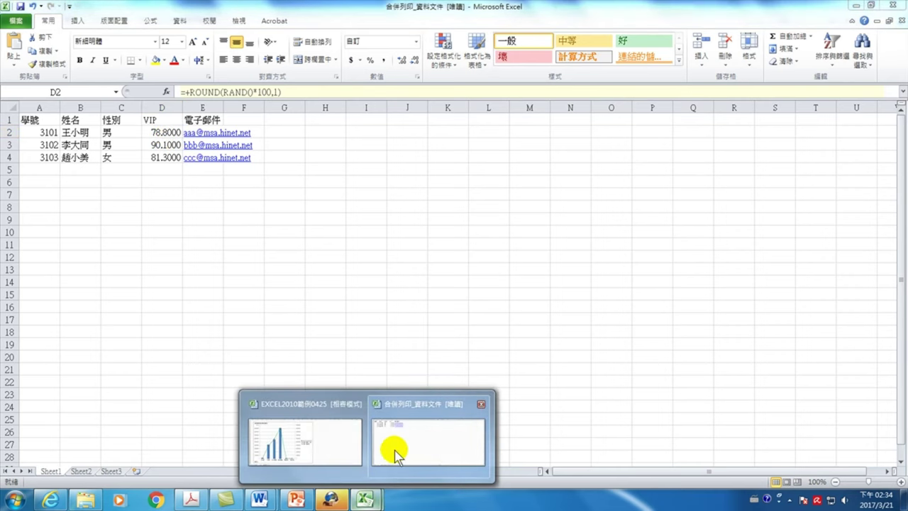
click(259, 500)
Back in the letter, merge all records again into a new document of individual letters
click(320, 441)
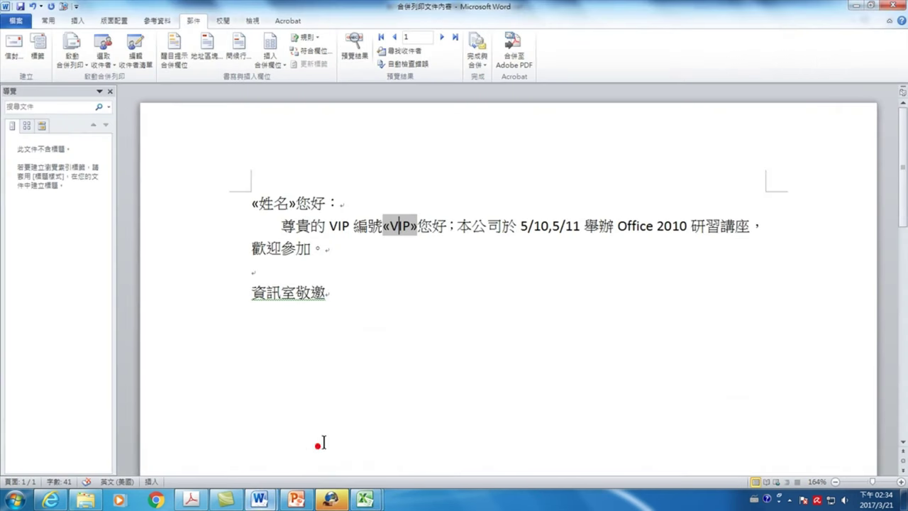
right_click(398, 229)
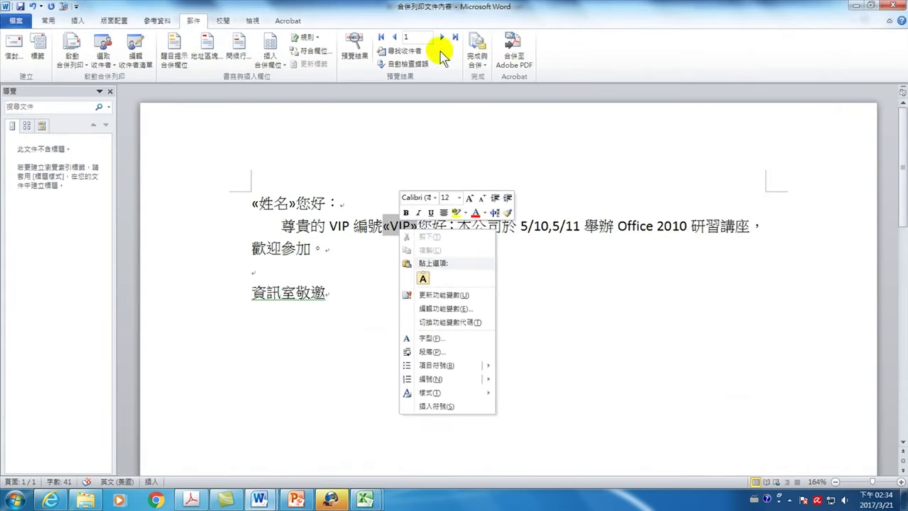
click(477, 51)
click(500, 78)
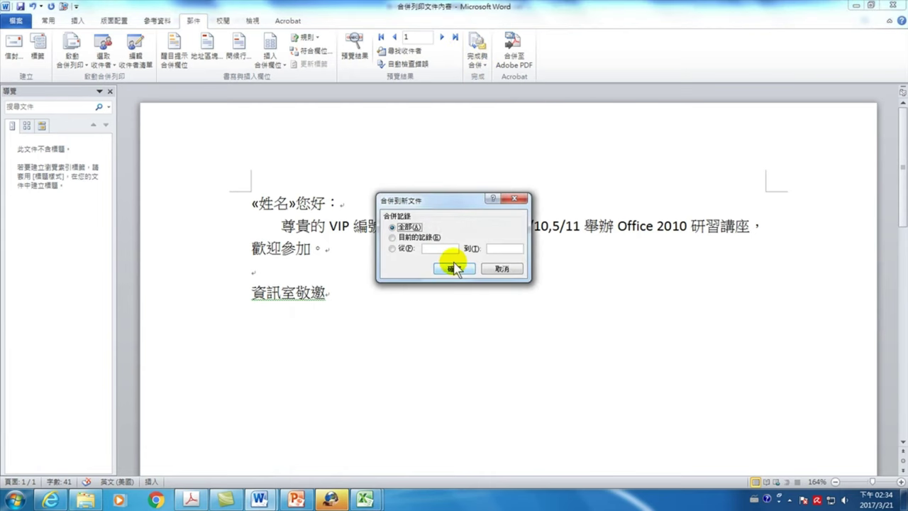
click(456, 276)
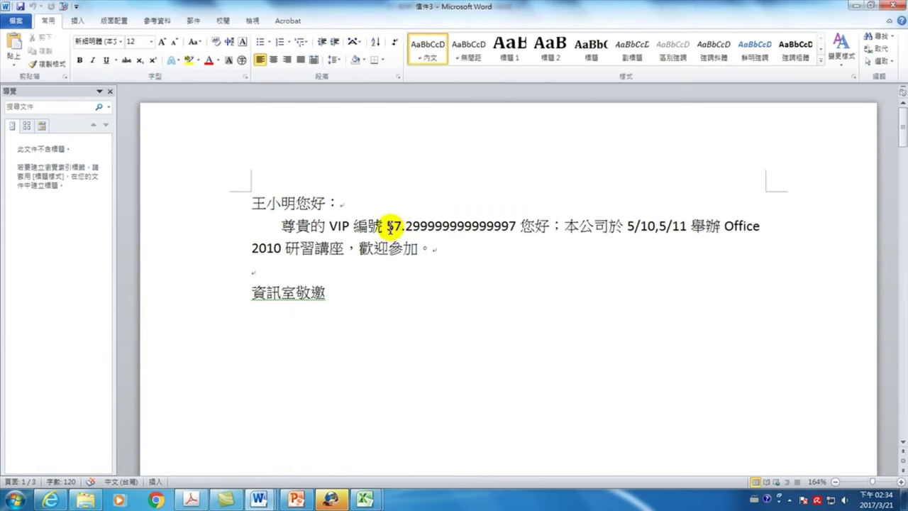
Check the VIP value 57.2999999999997, discard the merged letters, and close the Excel data workbook unsaved
drag(412, 225, 510, 227)
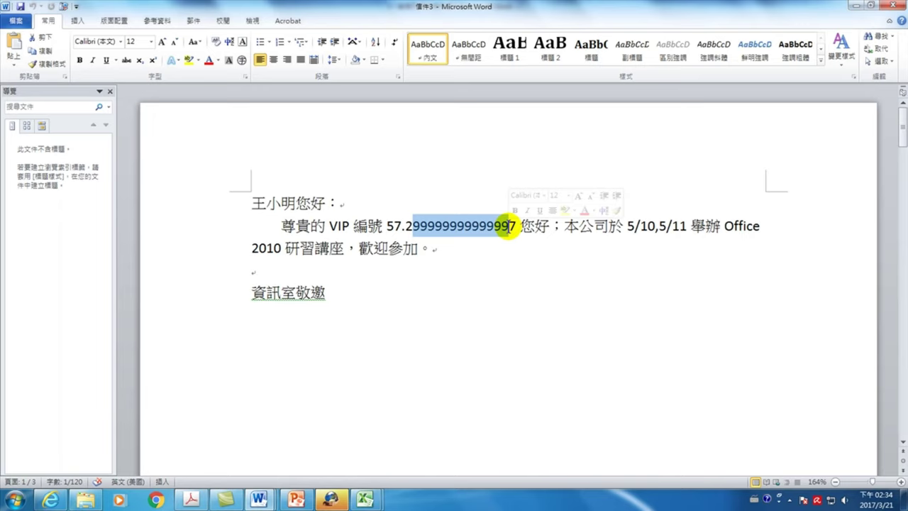
click(514, 226)
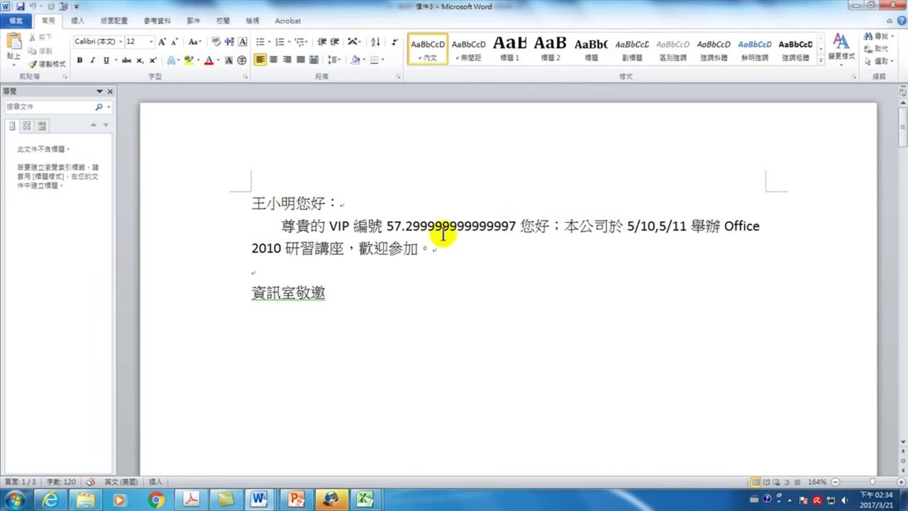
click(891, 5)
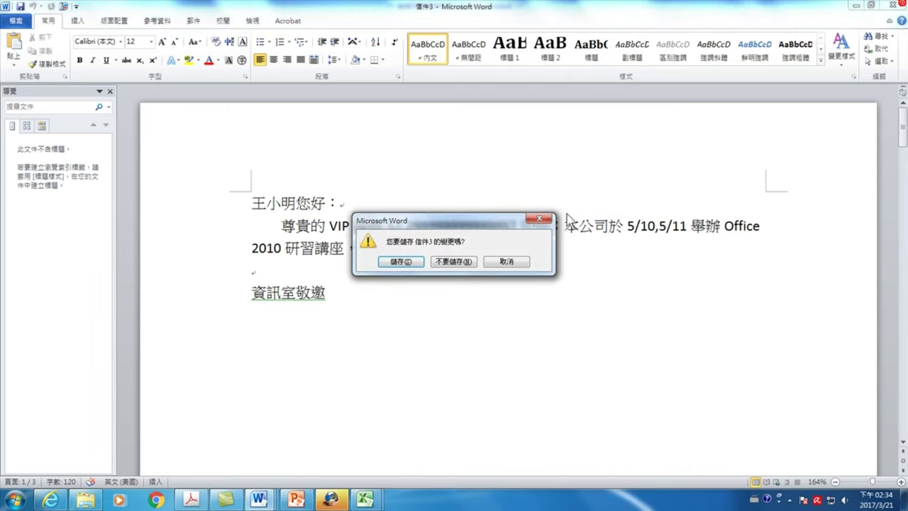
click(455, 260)
mouse_move(366, 499)
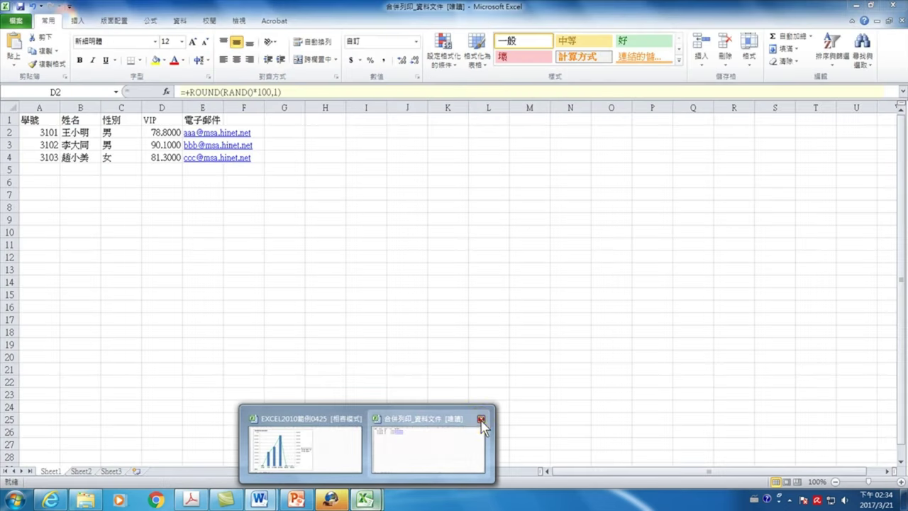
click(482, 419)
click(449, 262)
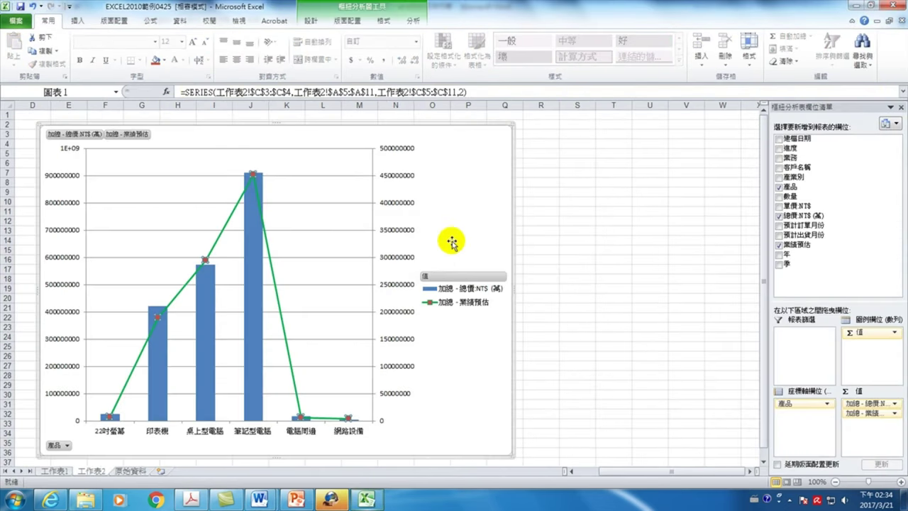
Return to the Word letter and review the «VIP» field's Edit Field settings, cancelling without changes
mouse_move(259, 499)
click(319, 445)
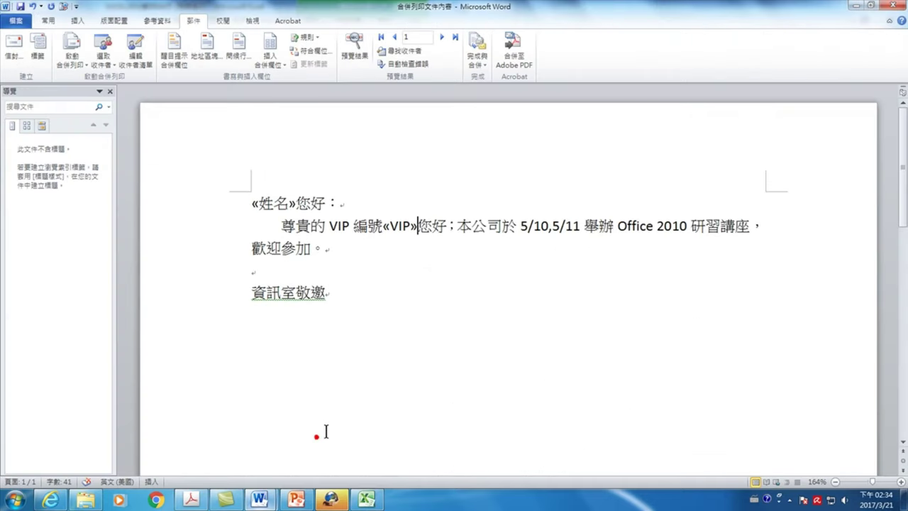
right_click(398, 227)
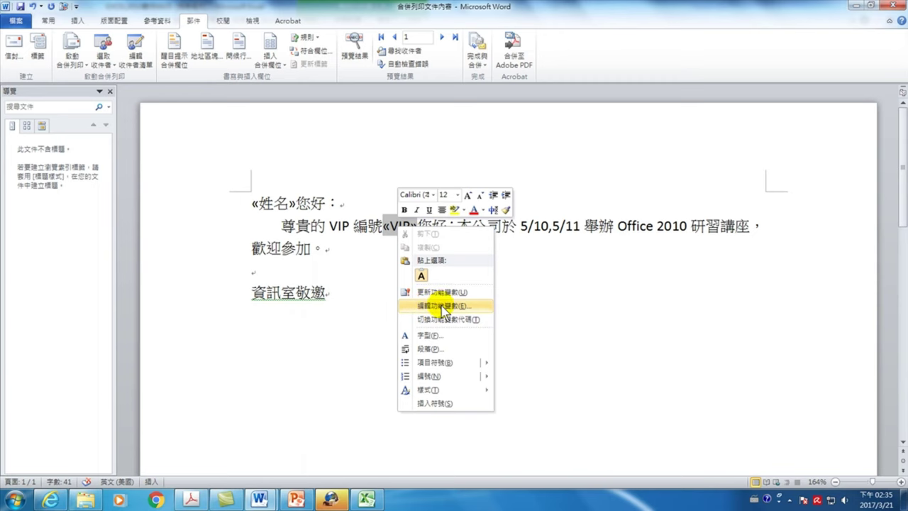
click(450, 311)
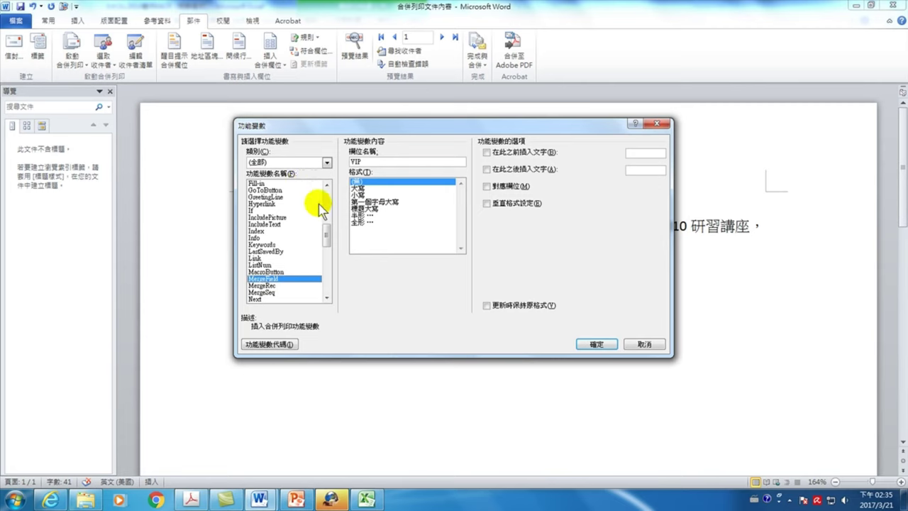
click(668, 124)
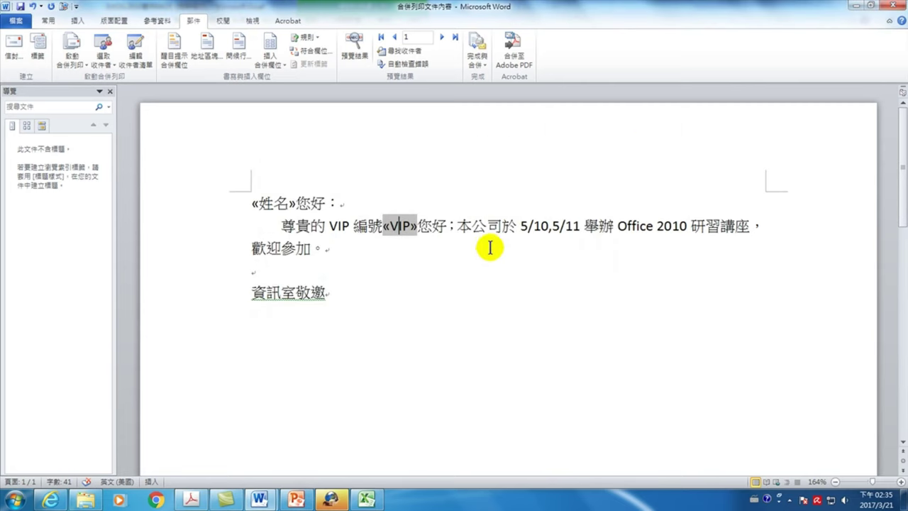
right_click(403, 227)
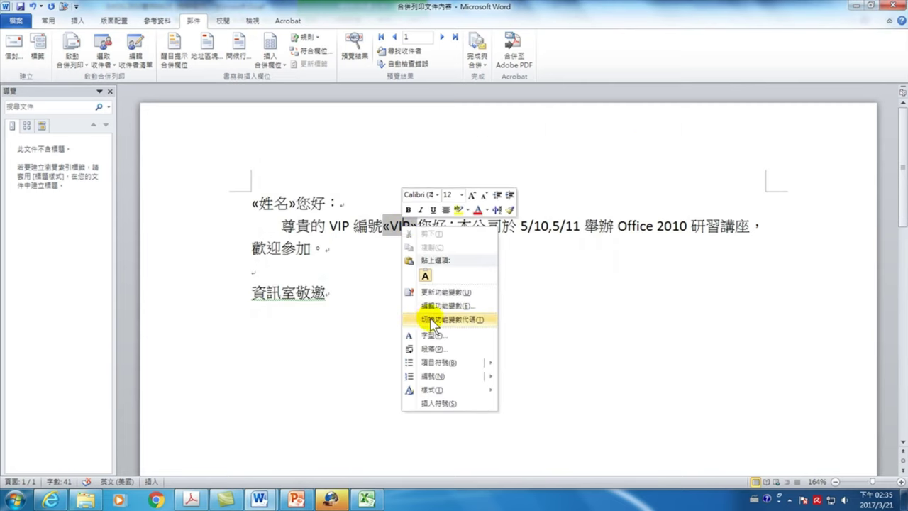
Toggle the «VIP» field to its code { MERGEFIELD VIP } and select the word VIP in it
click(447, 320)
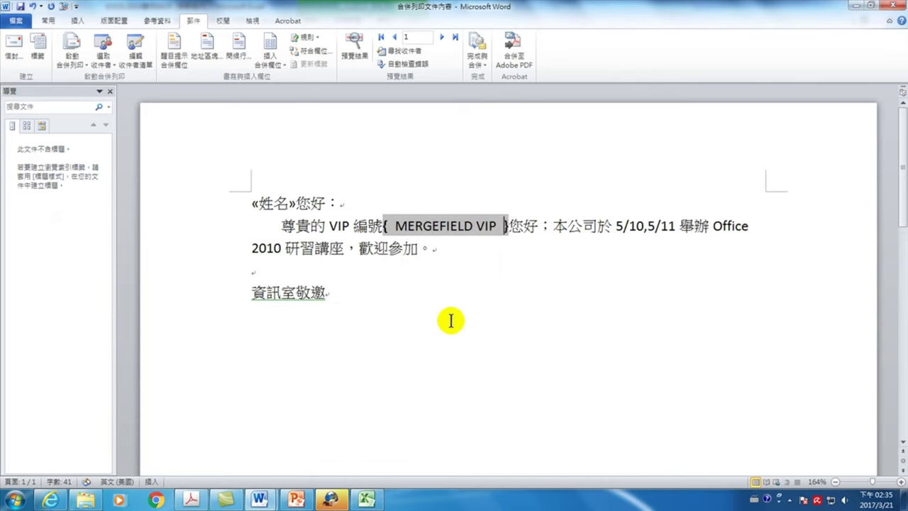
mouse_move(394, 226)
mouse_down()
mouse_move(479, 227)
mouse_move(462, 228)
mouse_up()
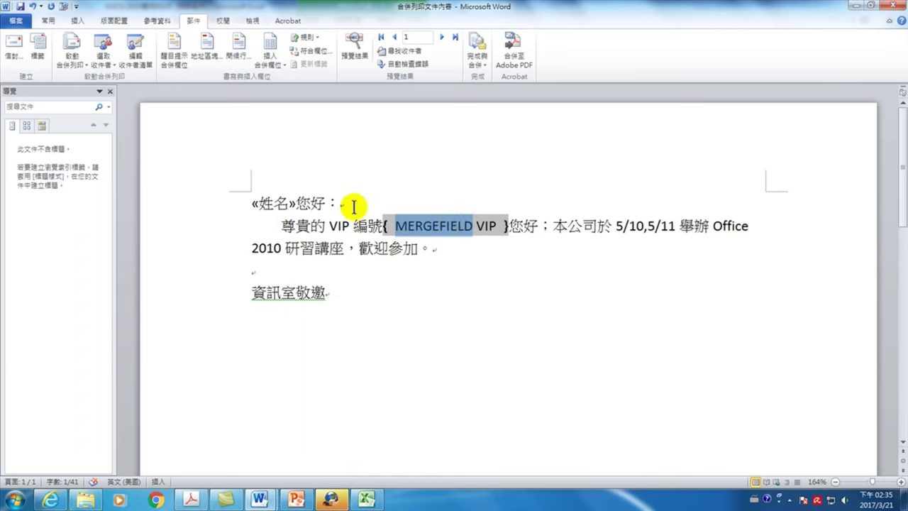
click(104, 68)
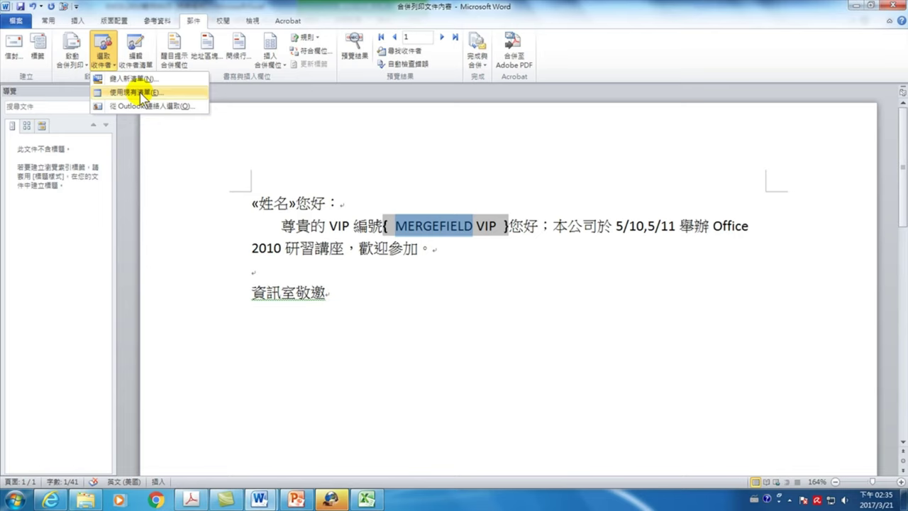
click(406, 226)
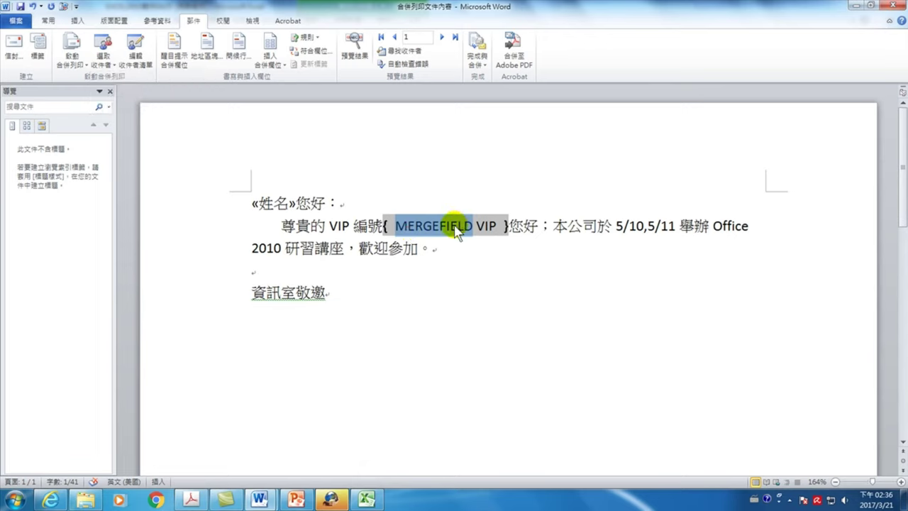
drag(476, 227, 497, 227)
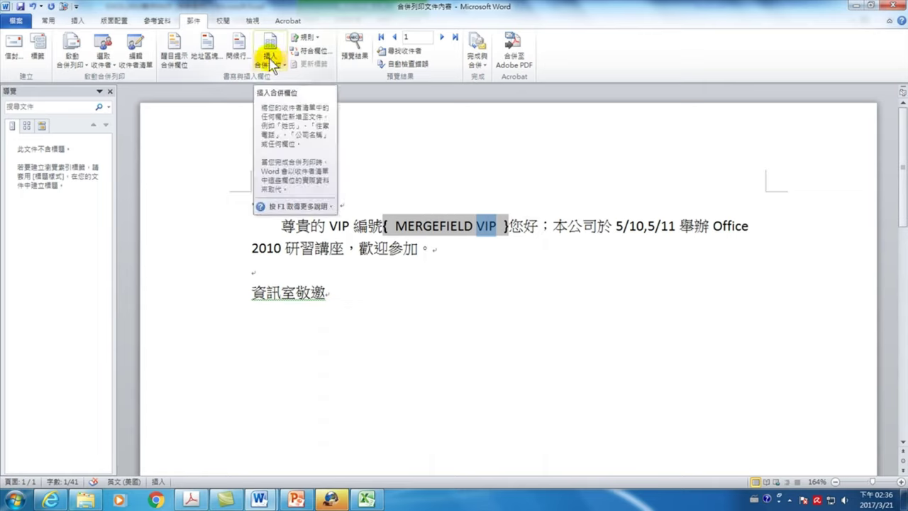
Type the \#0.0 switch after VIP so the code reads { MERGEFIELD VIP \#0.0 }
click(508, 225)
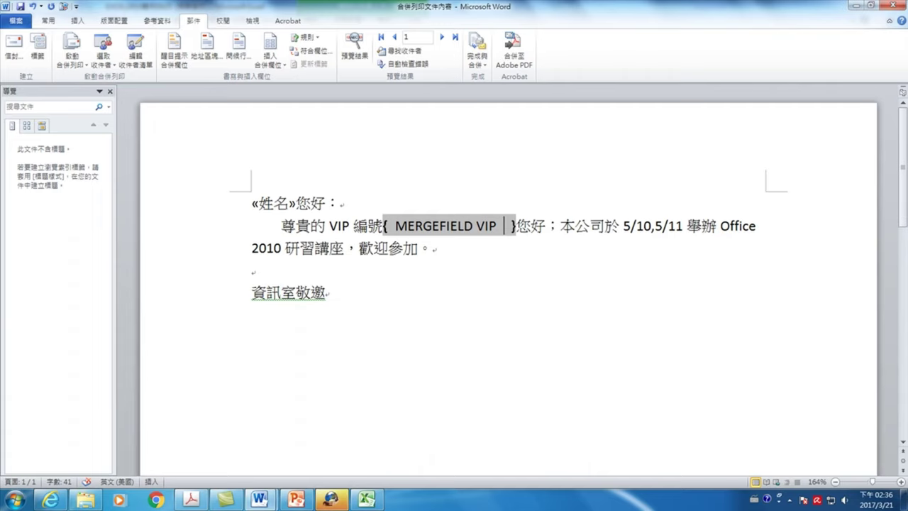
text(\)
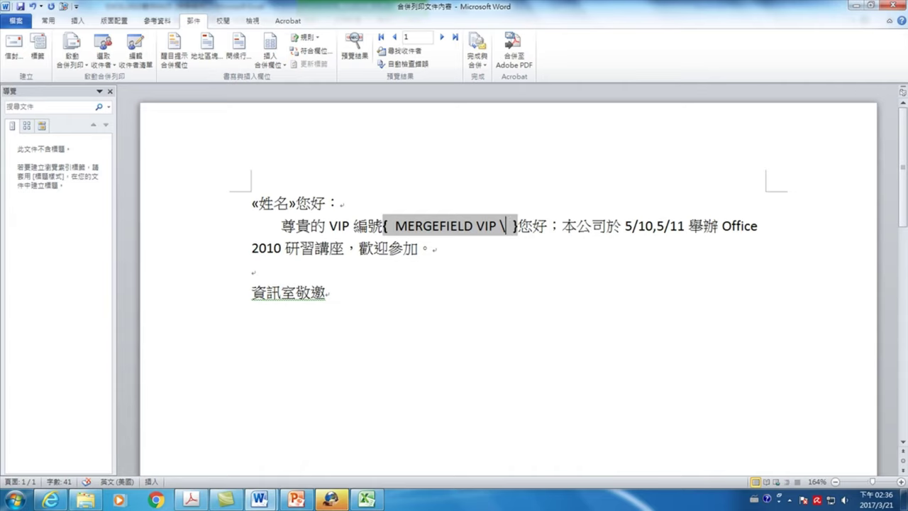
text(#)
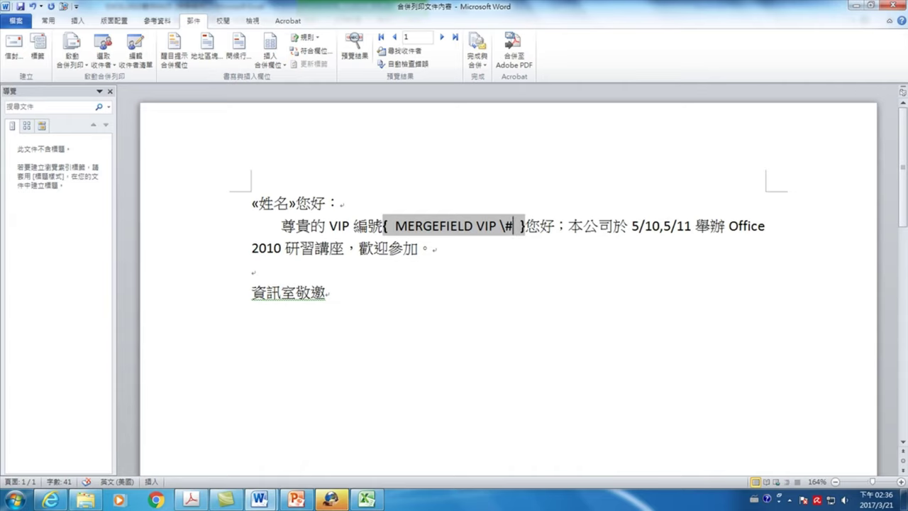
key(BackSpace)
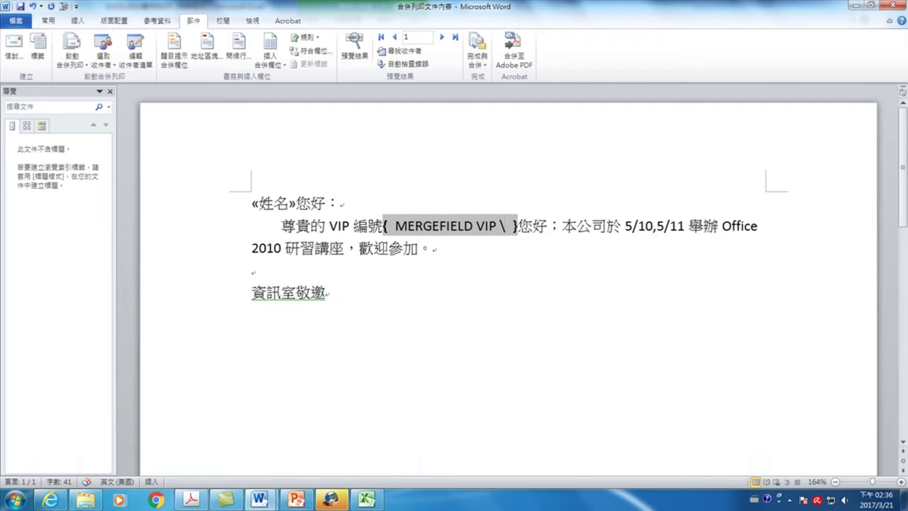
text(0)
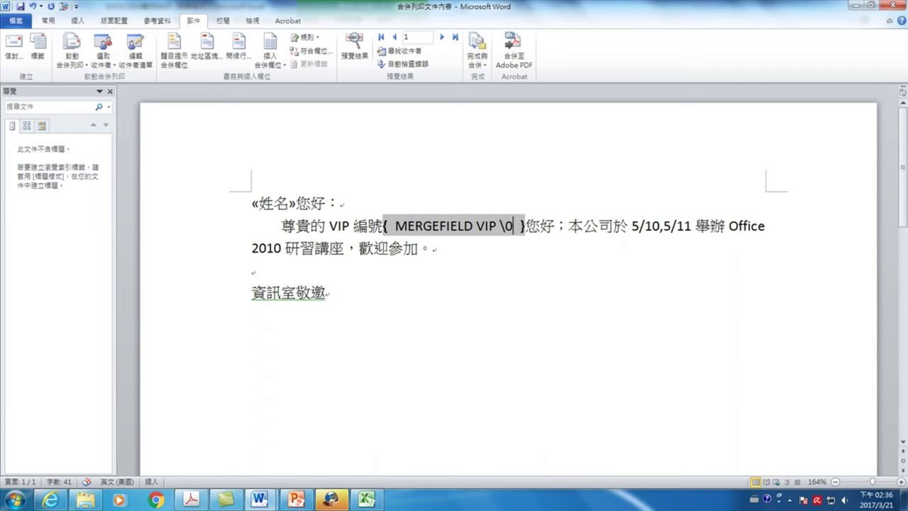
text(.0)
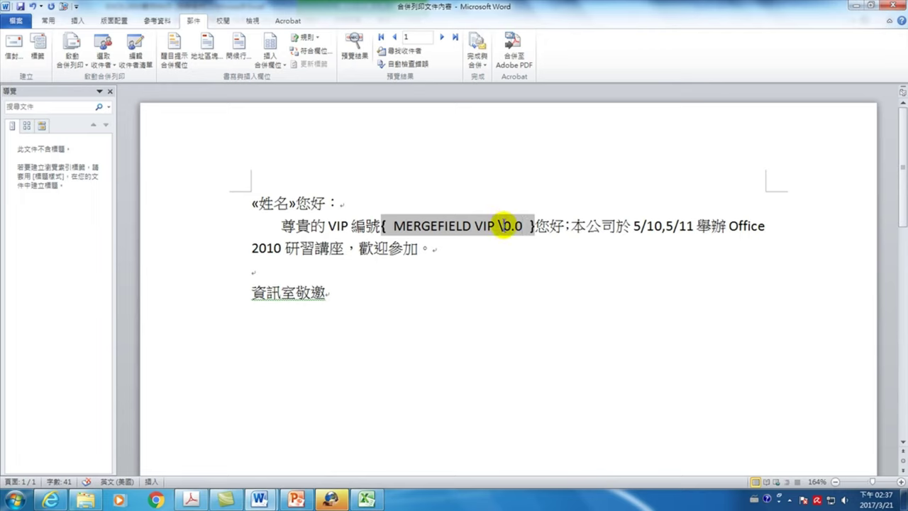
click(502, 226)
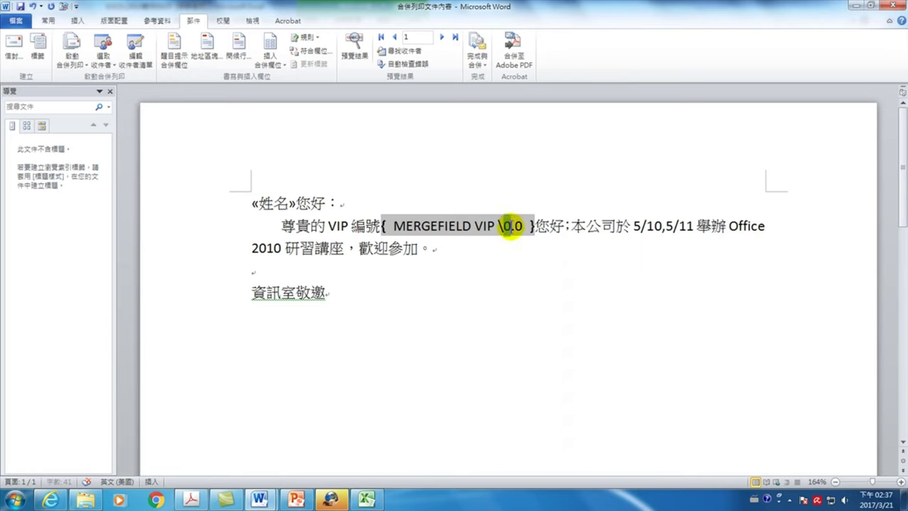
double_click(510, 226)
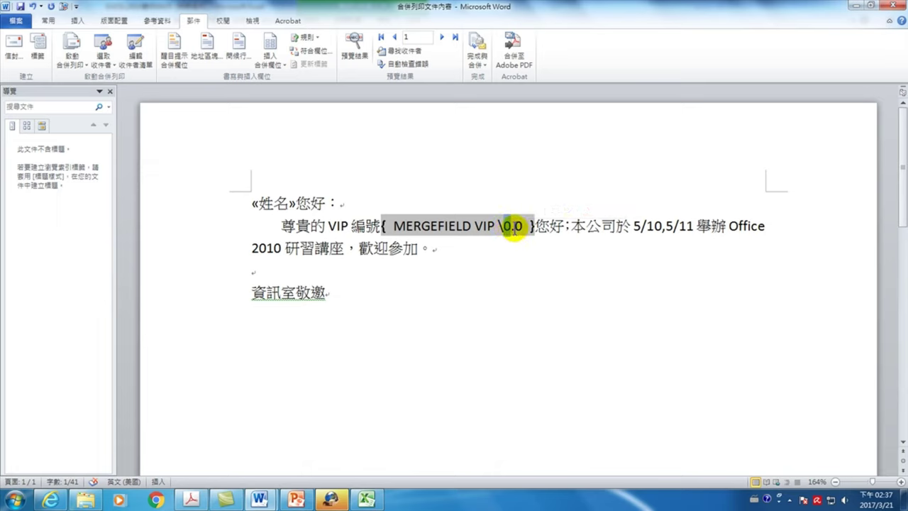
drag(513, 228, 522, 229)
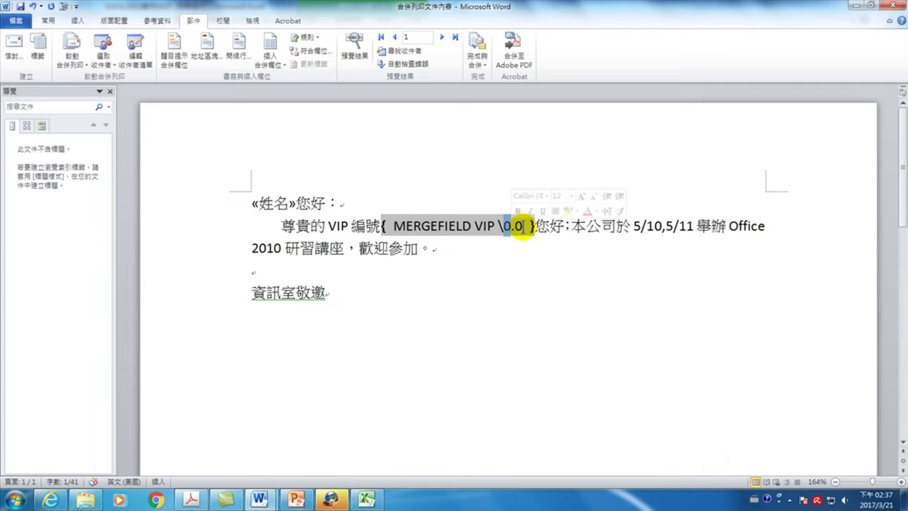
click(522, 228)
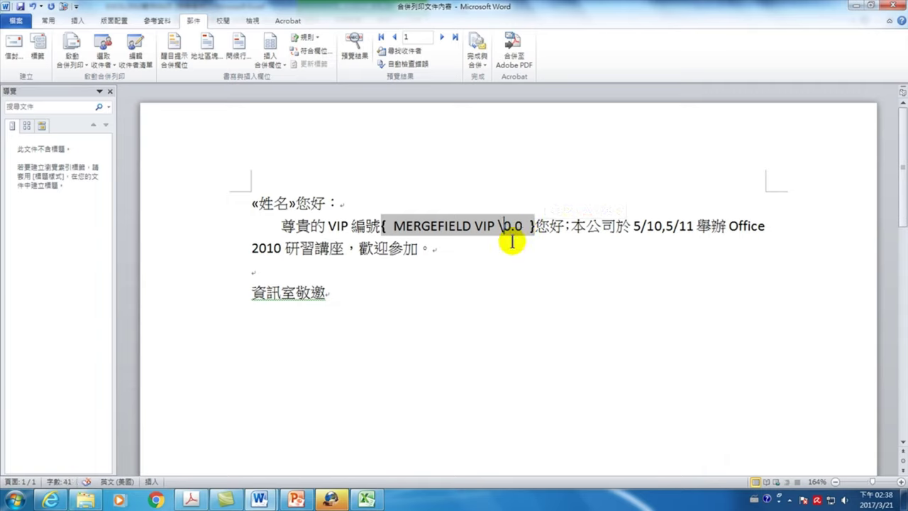
text(#)
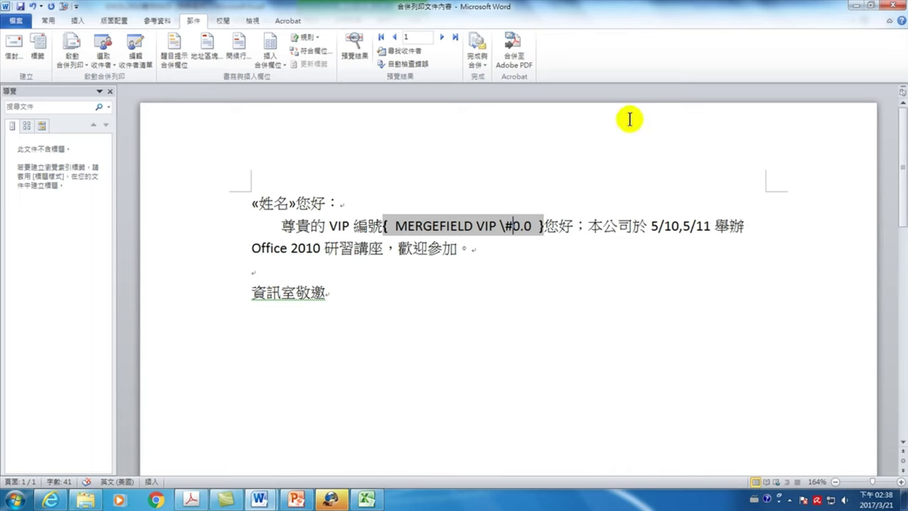
Switch the field back to showing «VIP» and bring up the Merge to New Document dialog
right_click(453, 226)
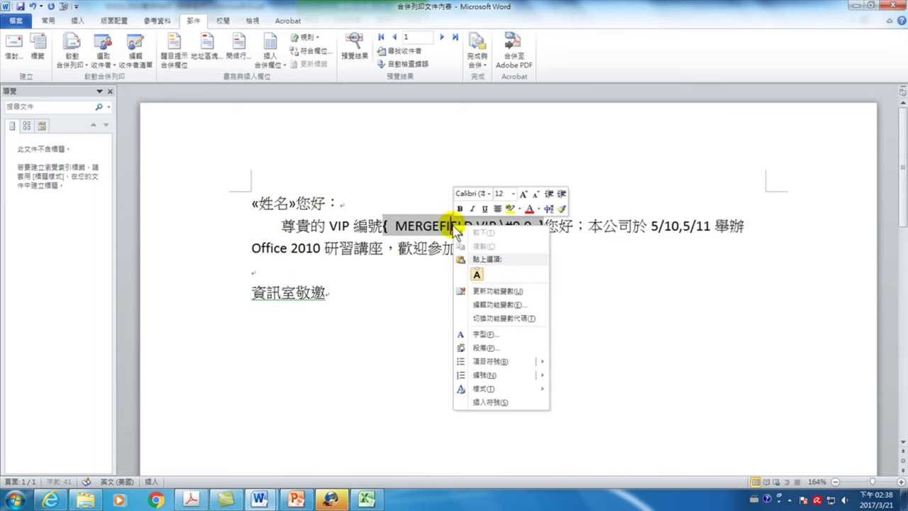
click(493, 319)
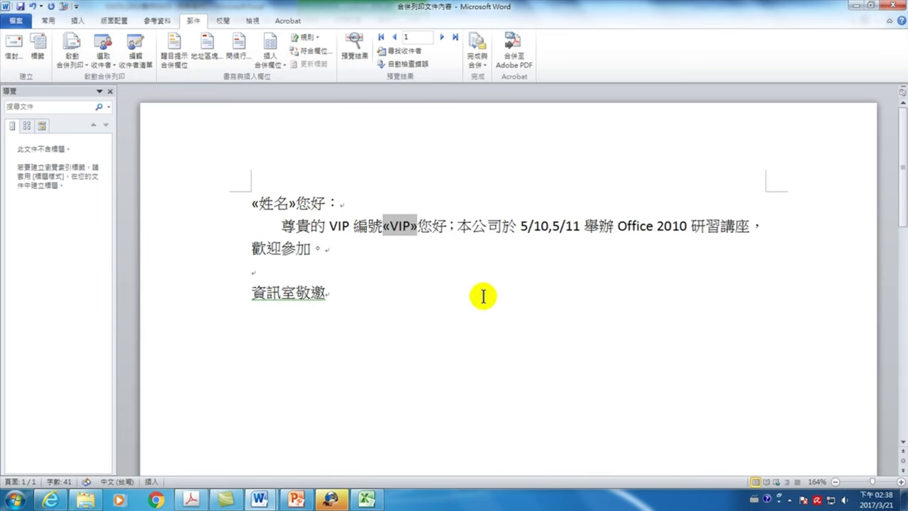
click(479, 47)
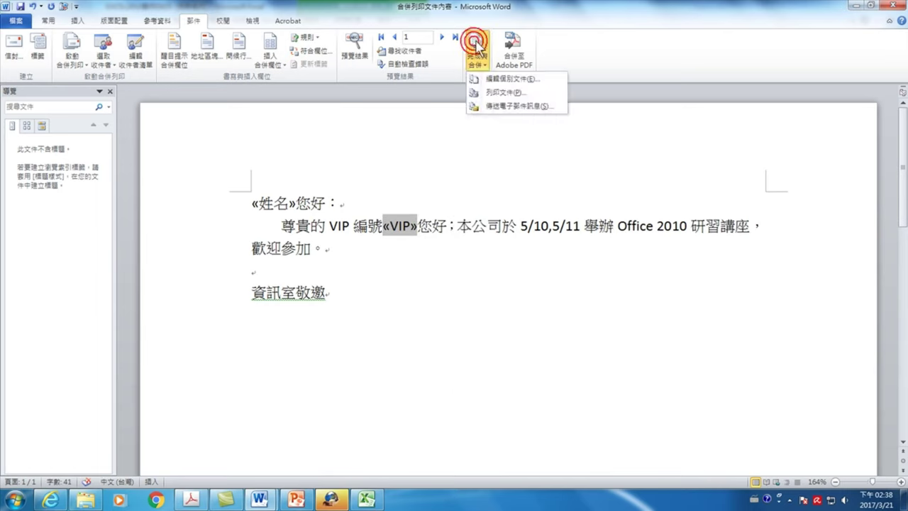
click(504, 79)
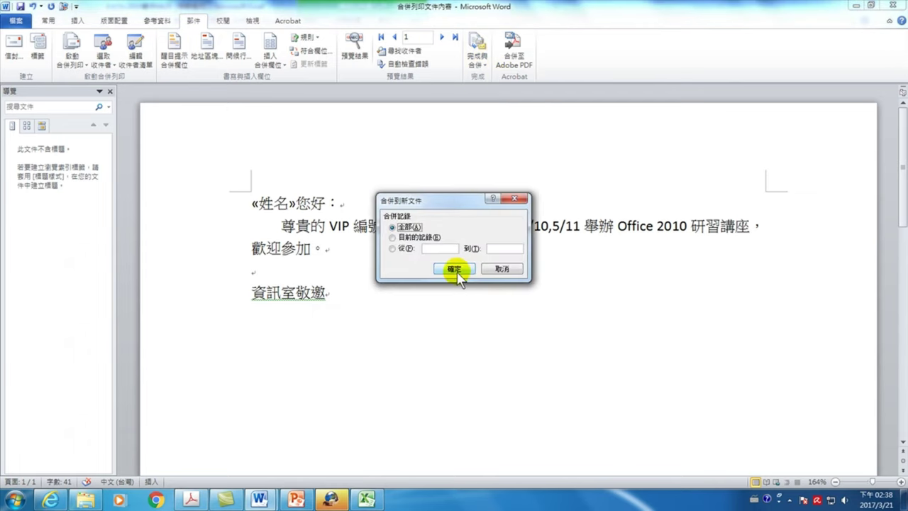
Merge all records and scroll through the letters, checking VIP codes 57.3, 40.6 and 9.8
click(455, 270)
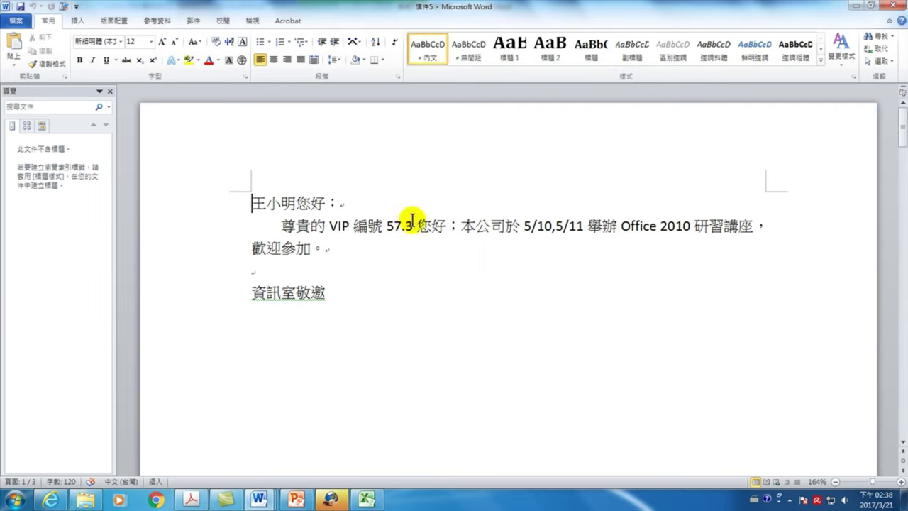
scroll(496, 227, down, 4)
scroll(414, 284, down, 2)
scroll(412, 270, up, 3)
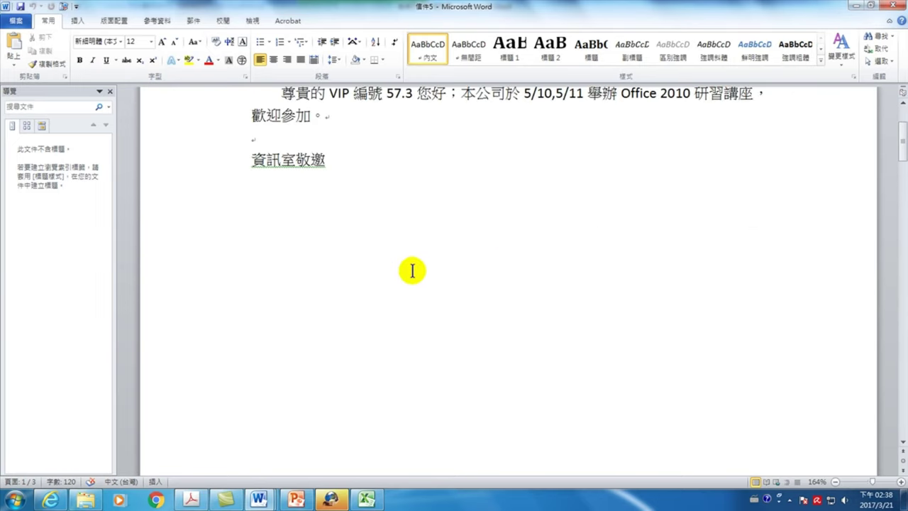
scroll(398, 116, up, 3)
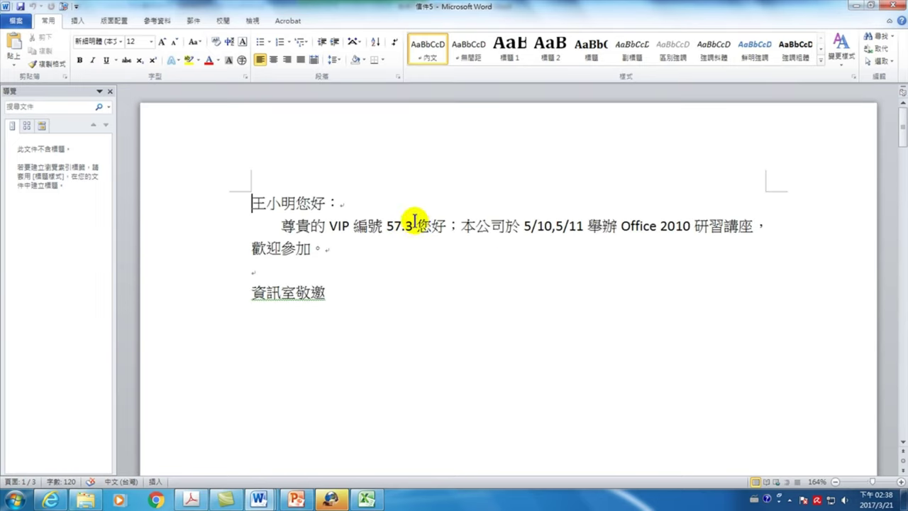
scroll(414, 219, down, 7)
scroll(419, 281, down, 6)
scroll(395, 367, down, 6)
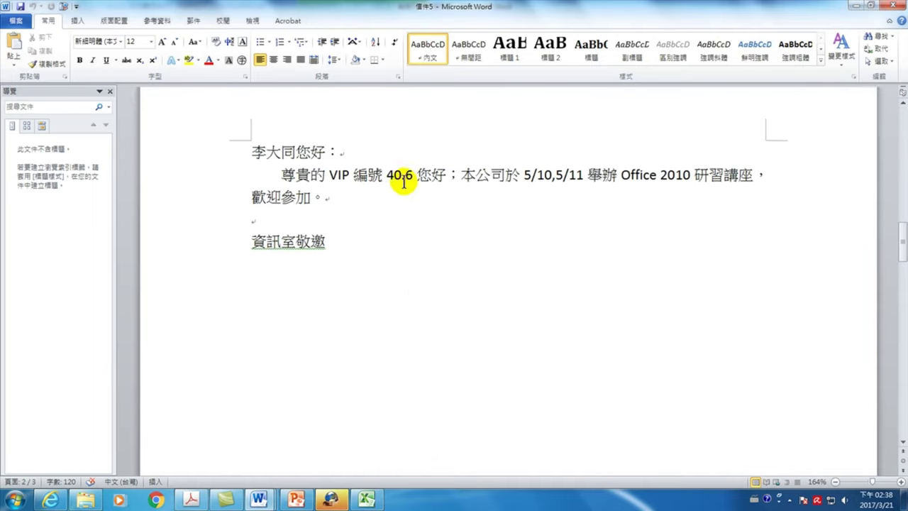
scroll(407, 243, down, 3)
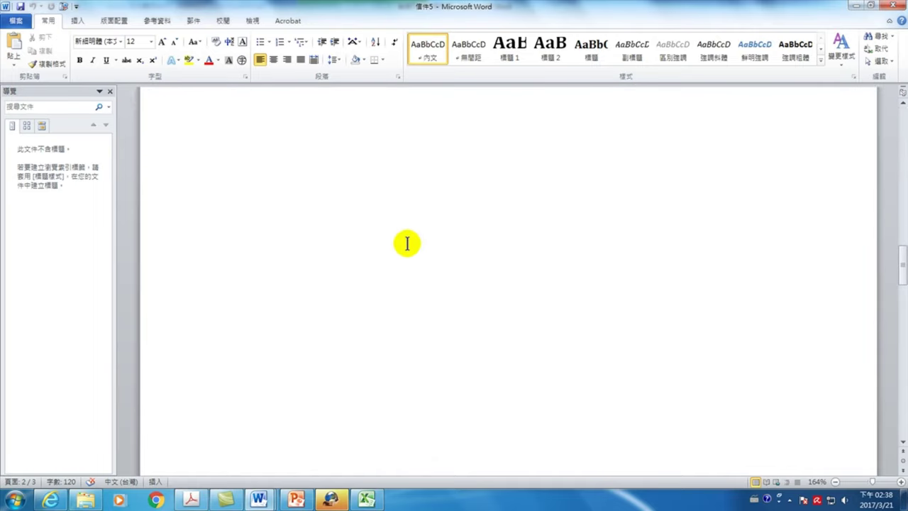
scroll(407, 243, down, 5)
scroll(405, 284, down, 5)
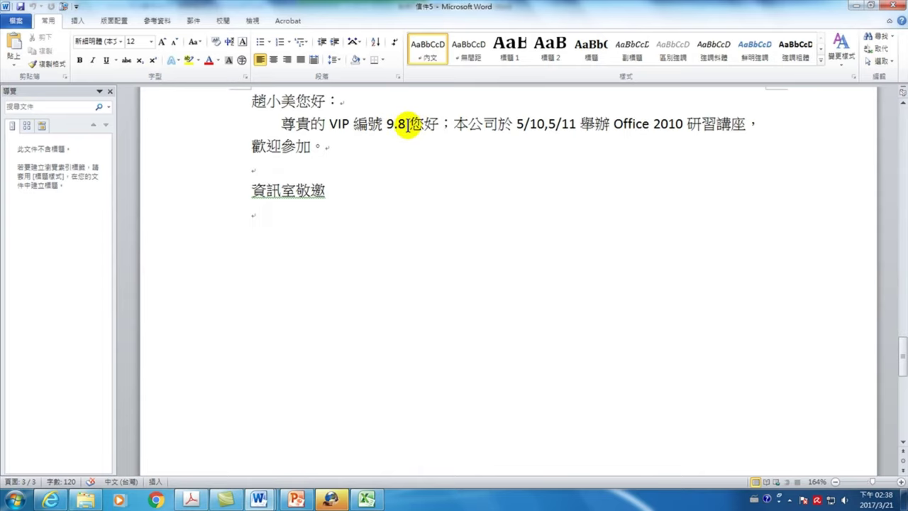
scroll(411, 138, up, 5)
scroll(413, 142, up, 10)
scroll(417, 148, up, 5)
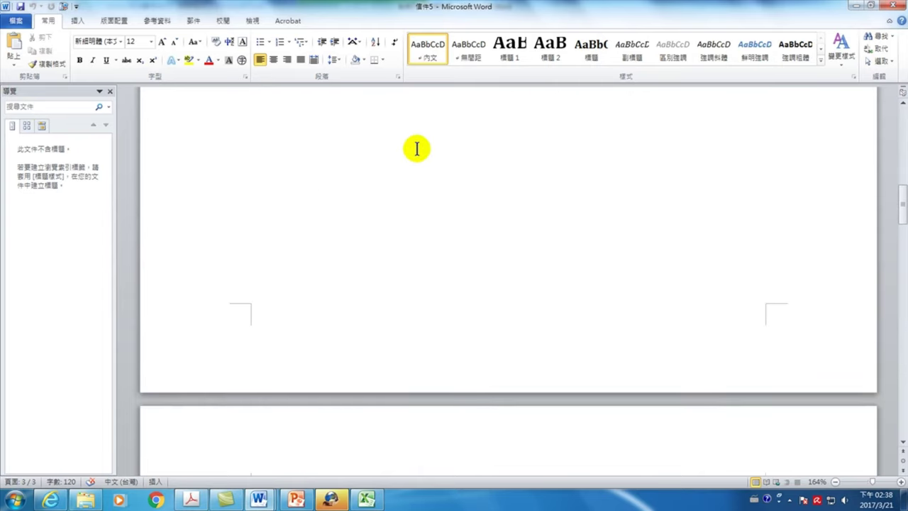
scroll(417, 148, up, 10)
scroll(415, 146, up, 2)
key(ctrl+Home)
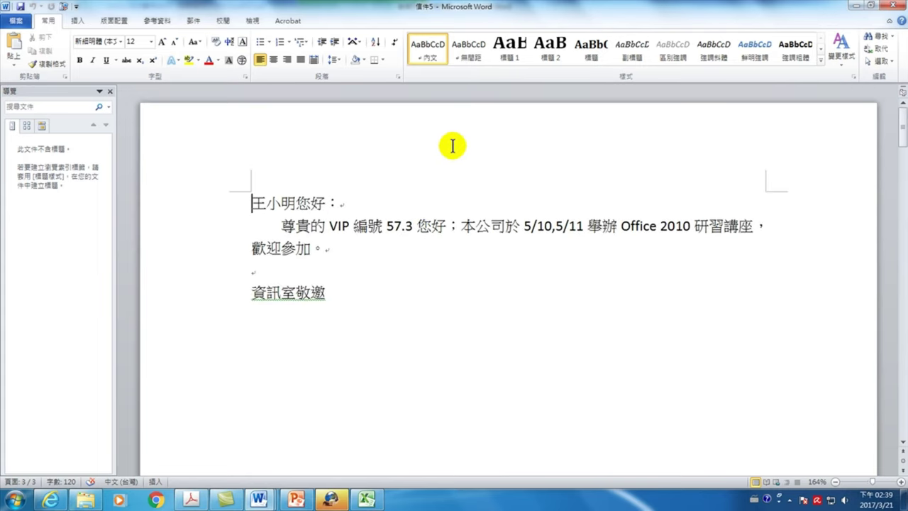
click(400, 226)
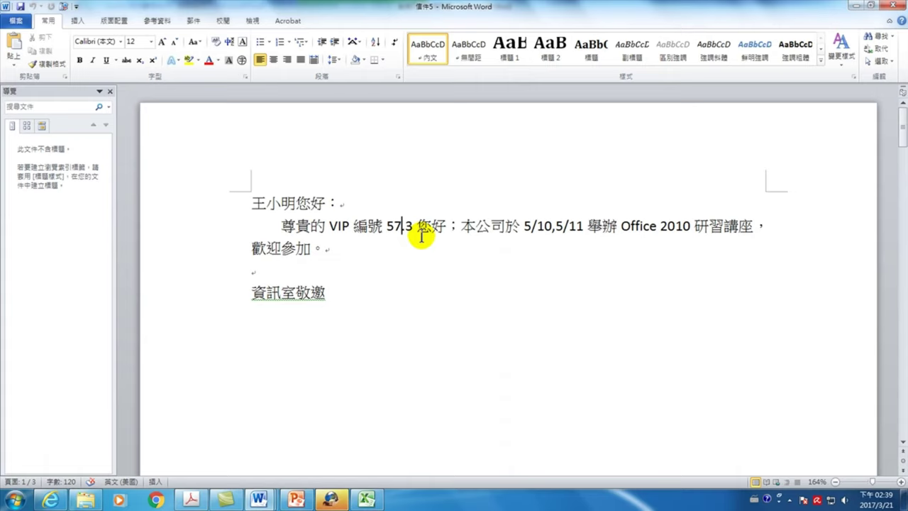
Discard the merged letters unsaved and display the field code { MERGEFIELD VIP \#0.0 }
click(889, 6)
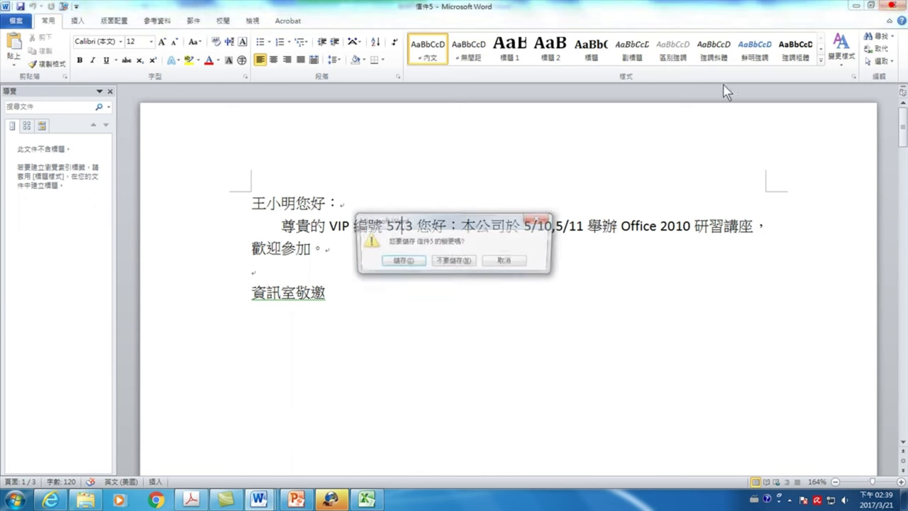
click(461, 268)
click(398, 225)
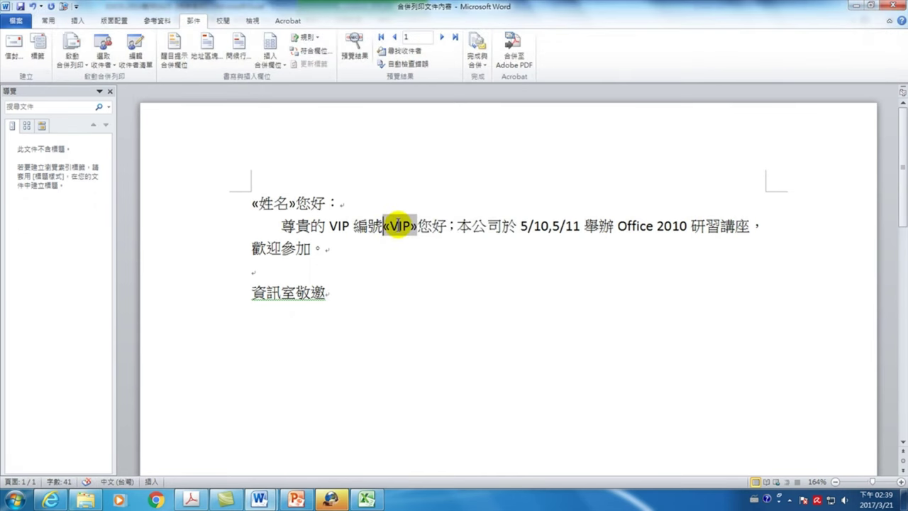
right_click(398, 224)
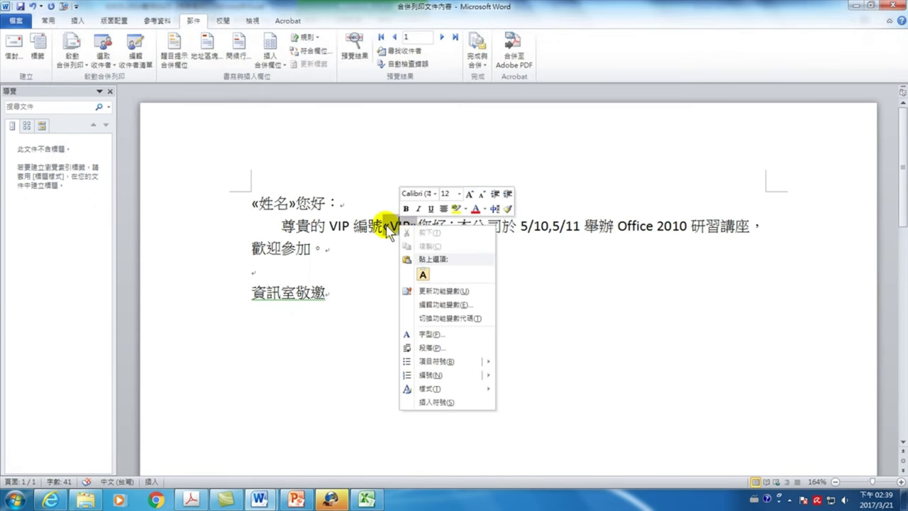
click(440, 319)
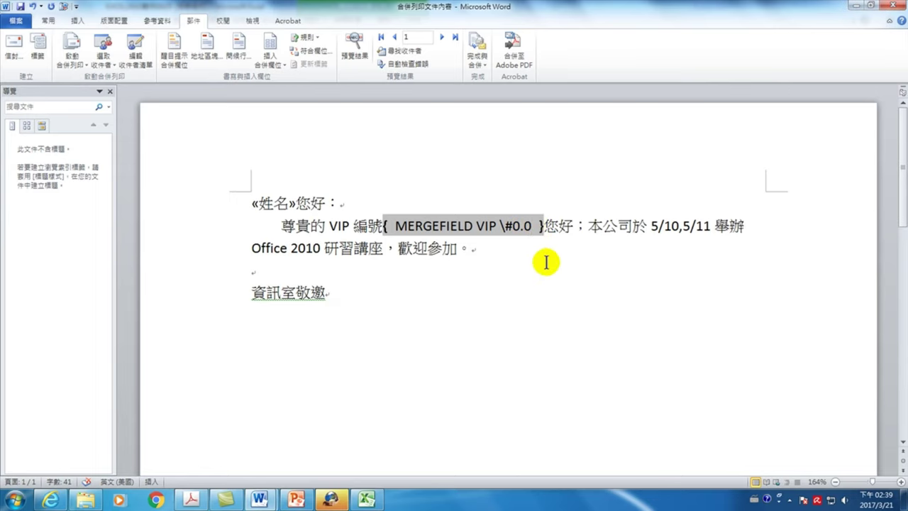
Shorten the switch to \#0, show «VIP» again, and merge all records into new letters
key(BackSpace)
key(BackSpace)
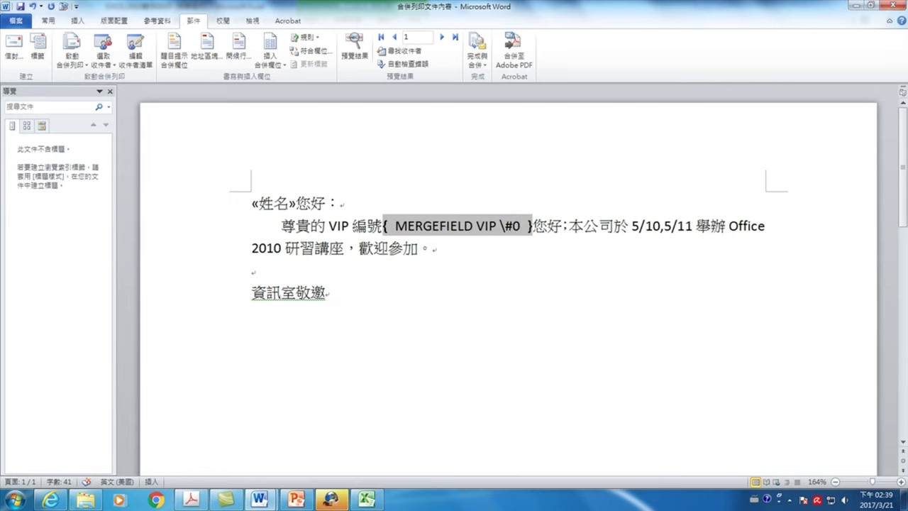
right_click(462, 227)
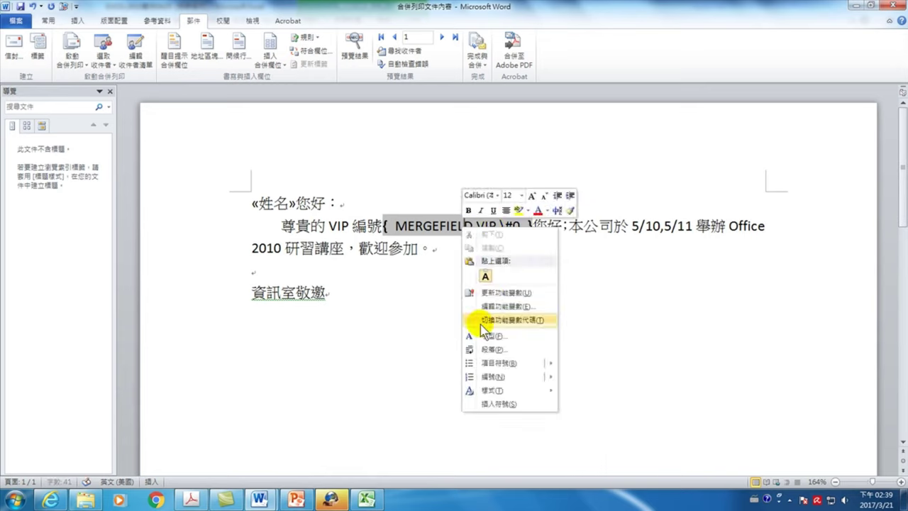
click(501, 322)
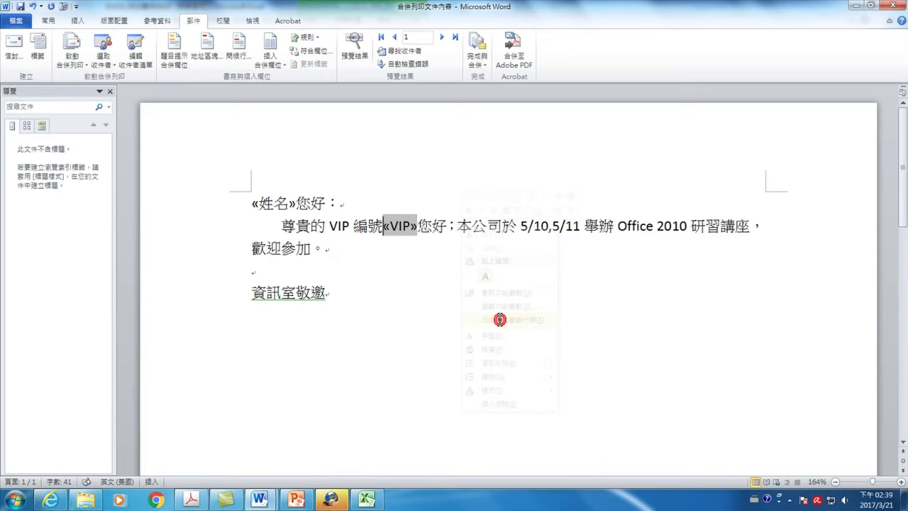
click(476, 56)
click(508, 79)
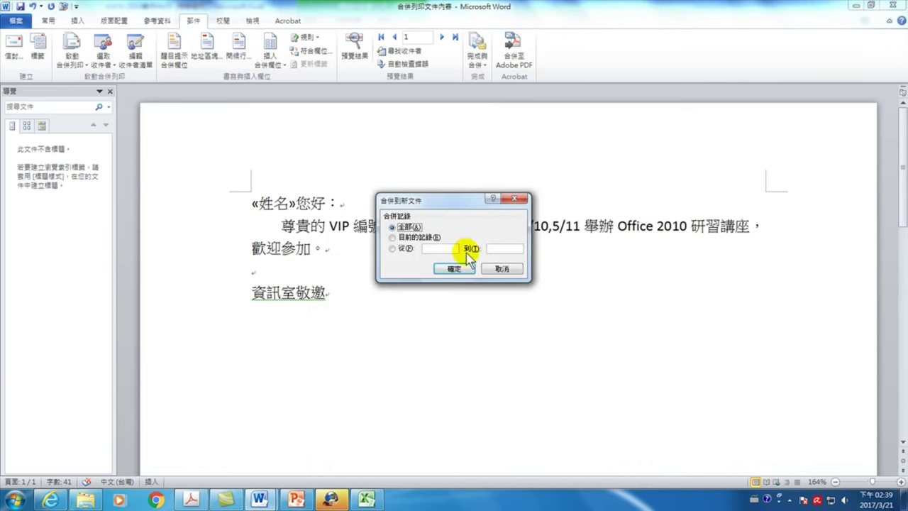
click(449, 266)
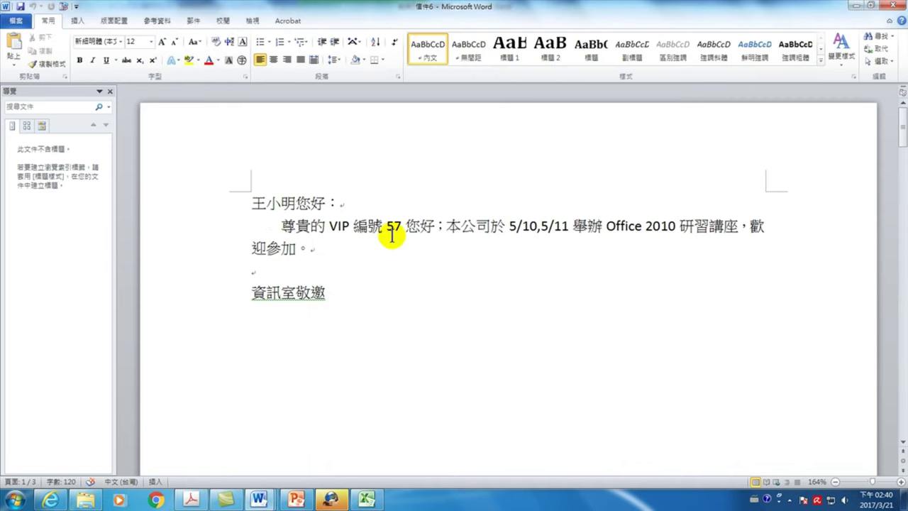
Scroll through the new letters showing VIP 57, 41 and 10, then close them without saving
scroll(426, 319, down, 5)
scroll(411, 389, down, 3)
scroll(411, 115, down, 3)
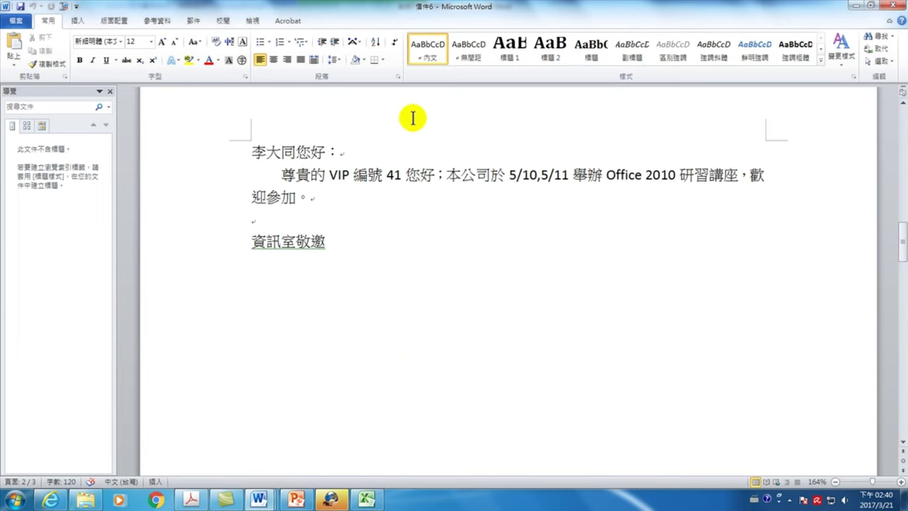
scroll(395, 310, down, 5)
scroll(395, 310, down, 5)
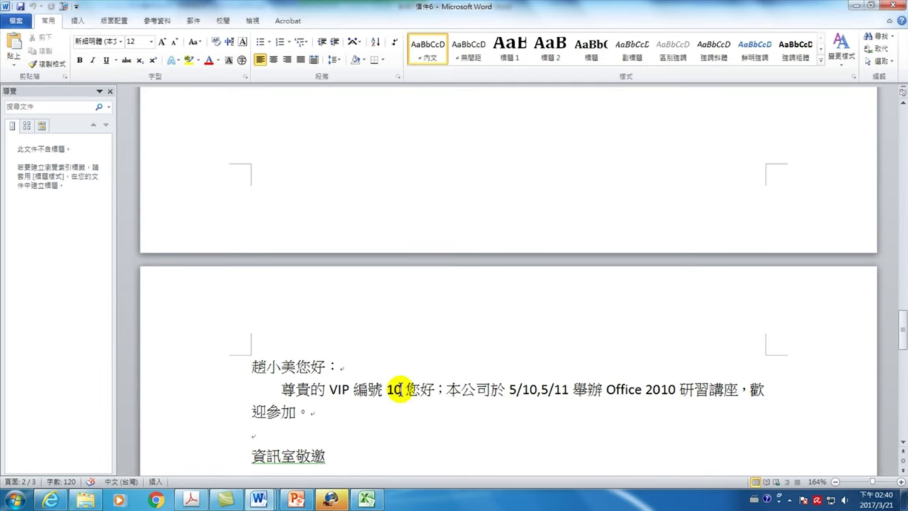
click(900, 8)
click(436, 259)
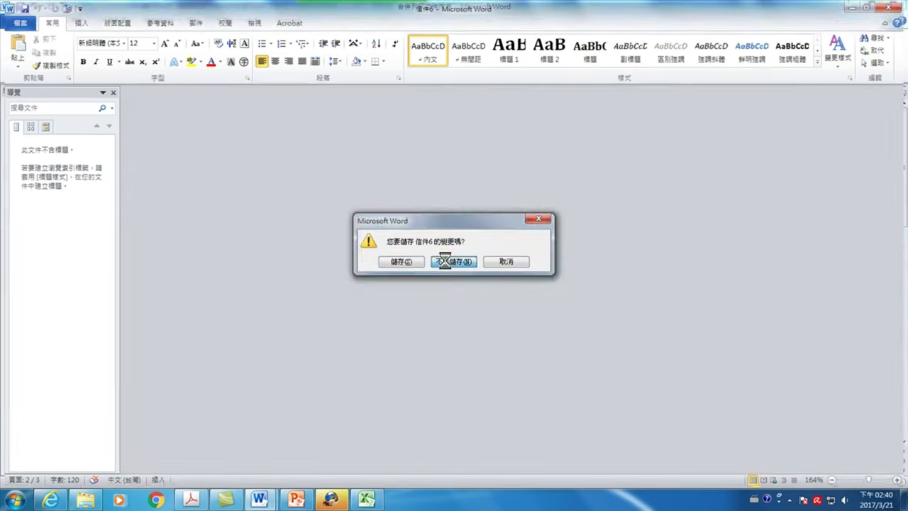